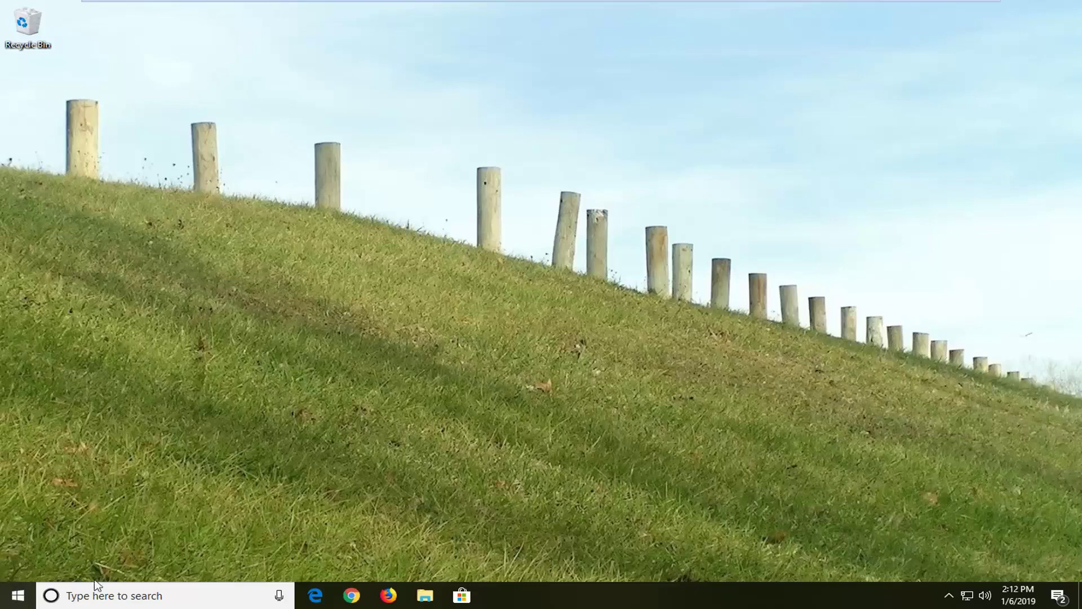
# Search the Start menu for 'troubleshoot' and open the Troubleshoot network settings
pyautogui.click(15, 597)
pyautogui.click(15, 598)
pyautogui.click(15, 597)
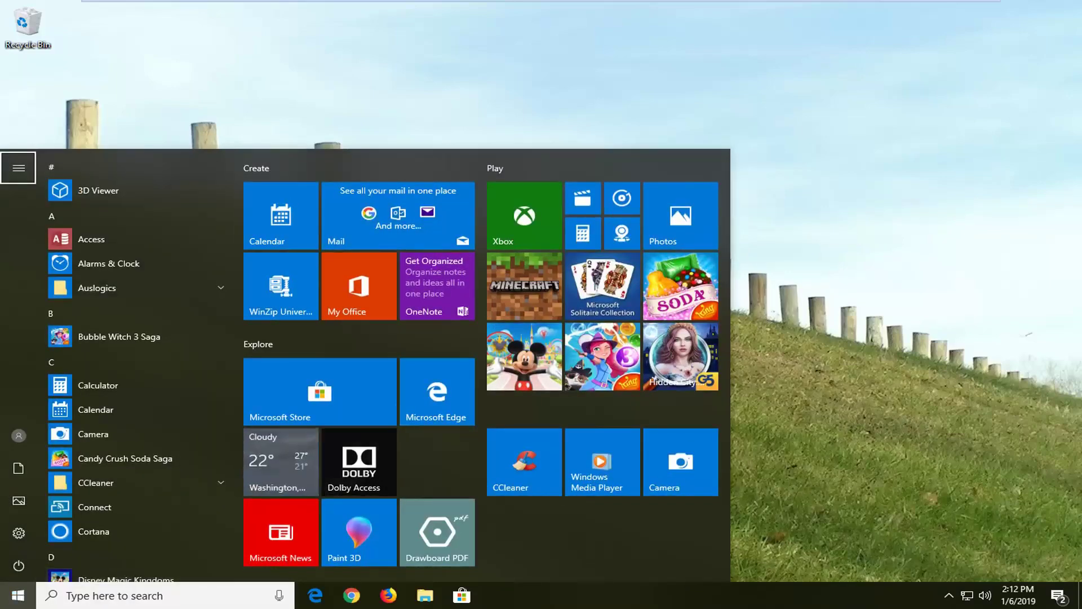
pyautogui.click(66, 596)
pyautogui.write('troubleshoot')
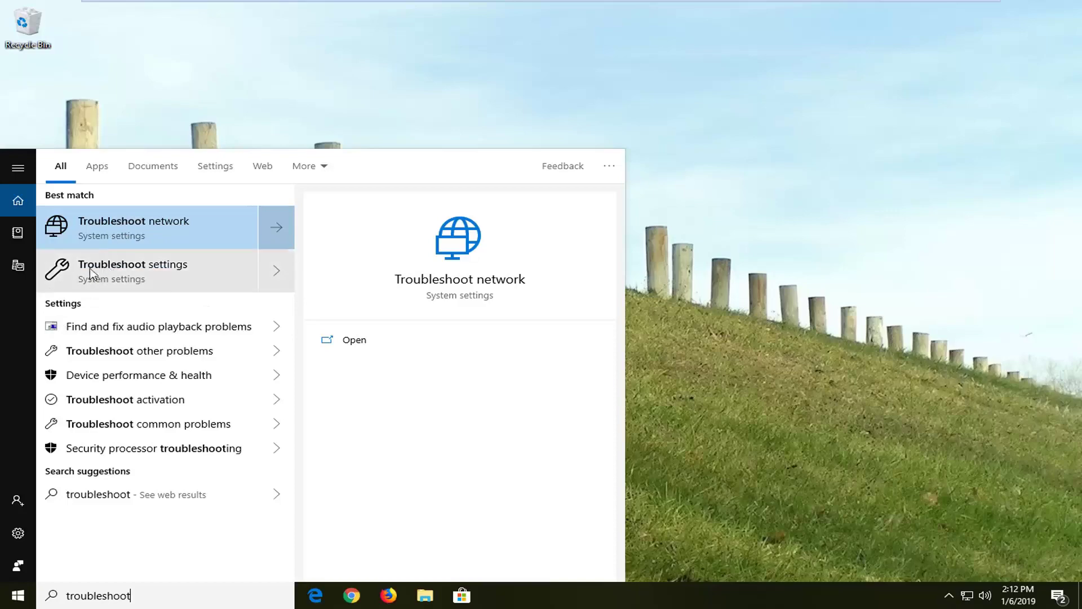
pyautogui.click(152, 221)
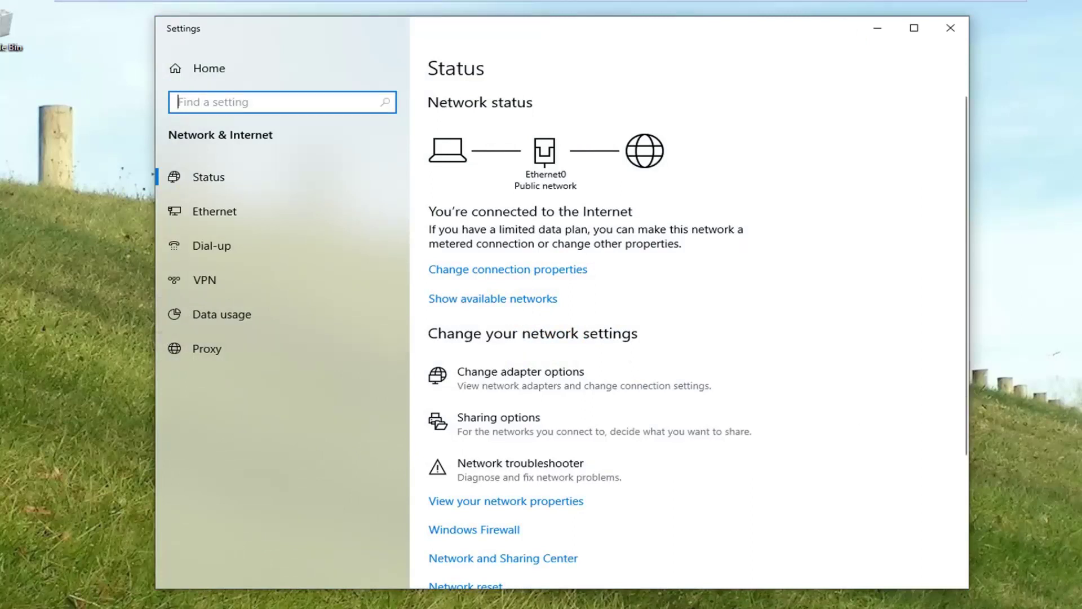
# Start the Network troubleshooter from the Network & Internet Status page
pyautogui.click(502, 473)
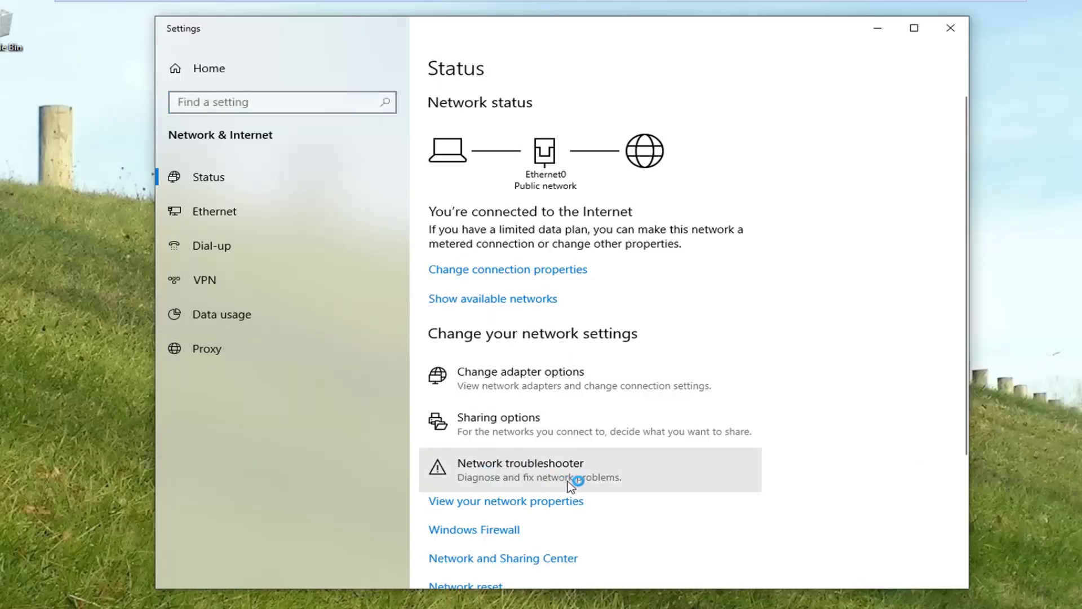
pyautogui.scroll(-3, 648, 451)
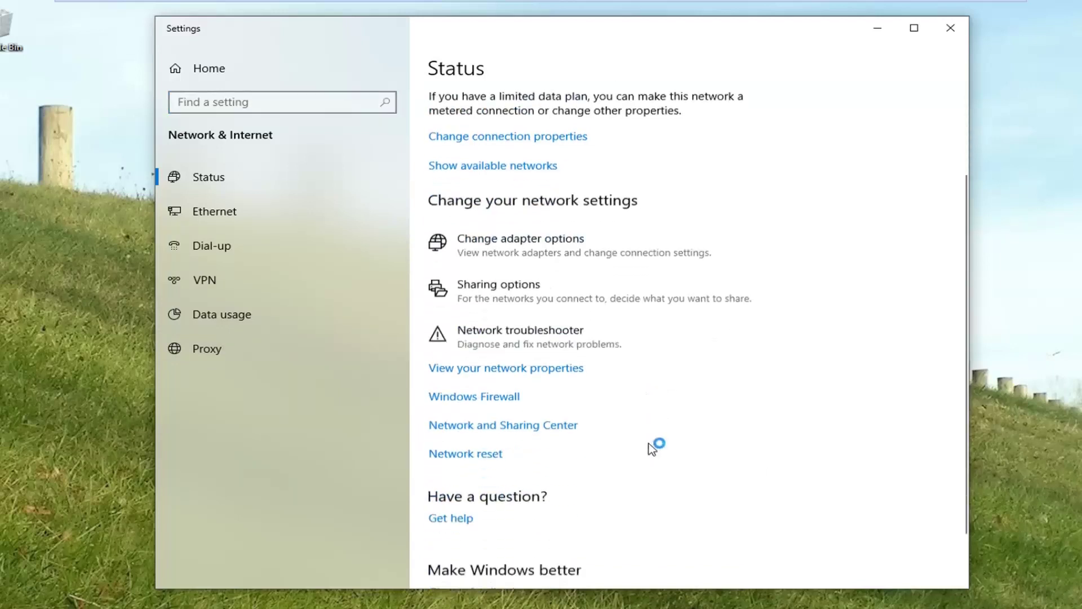
pyautogui.scroll(-1, 653, 449)
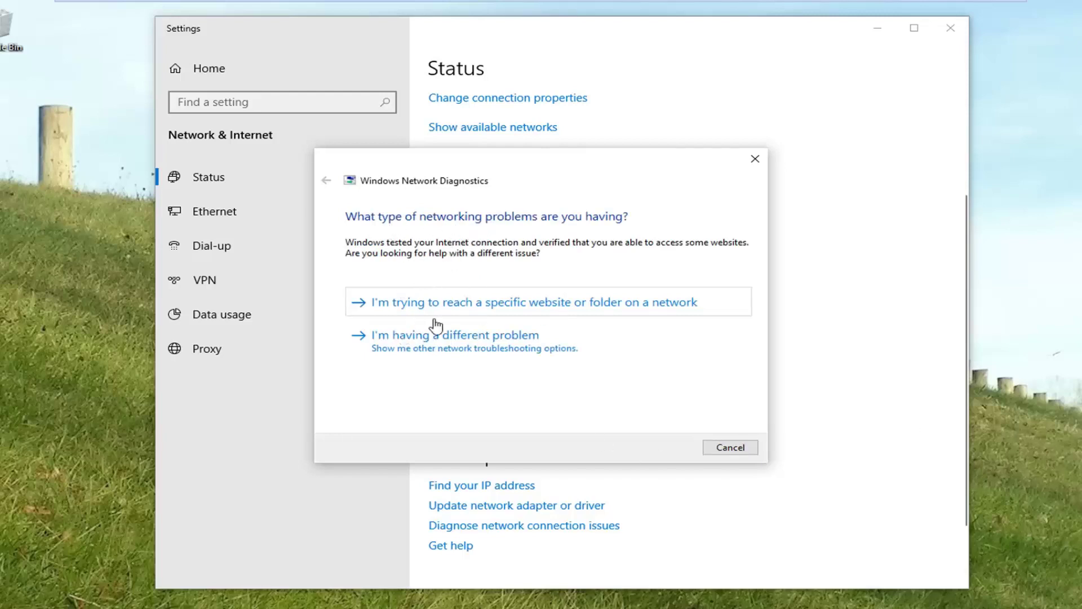
pyautogui.click(483, 304)
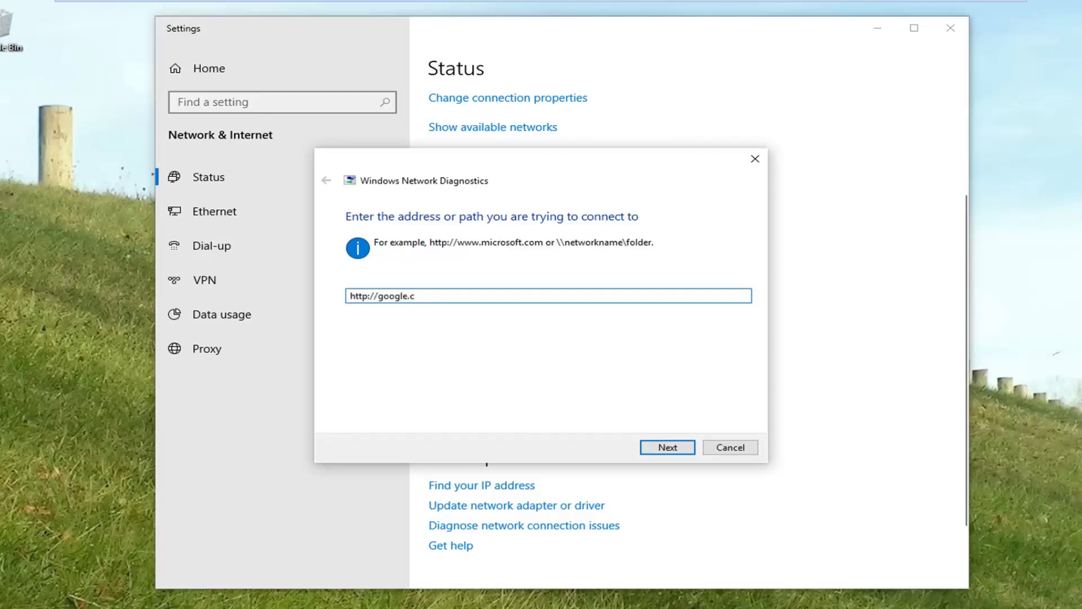
pyautogui.write('om')
pyautogui.press('Return')
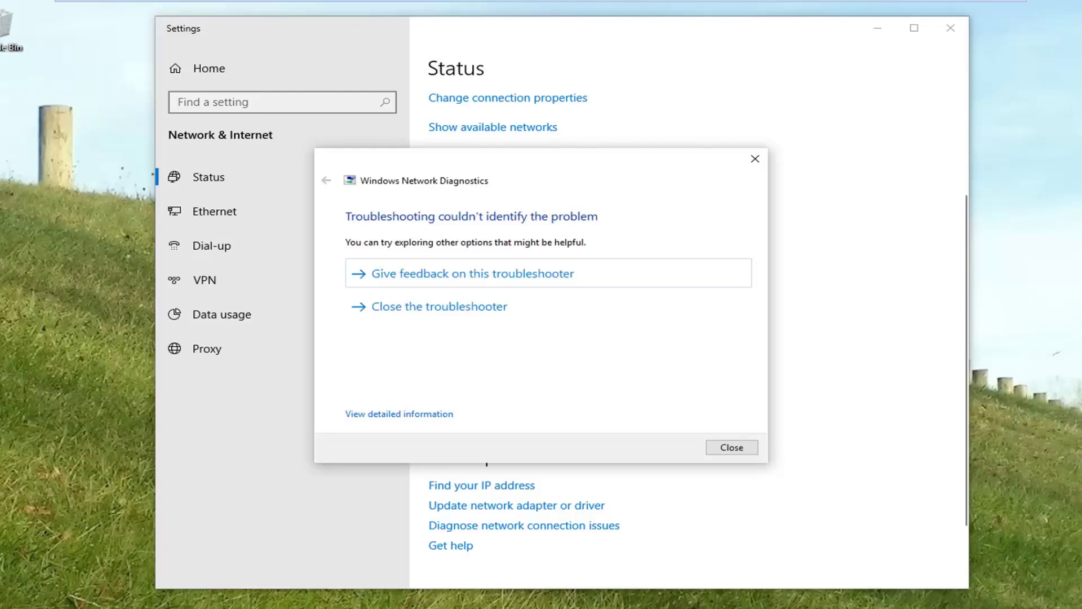
pyautogui.click(733, 449)
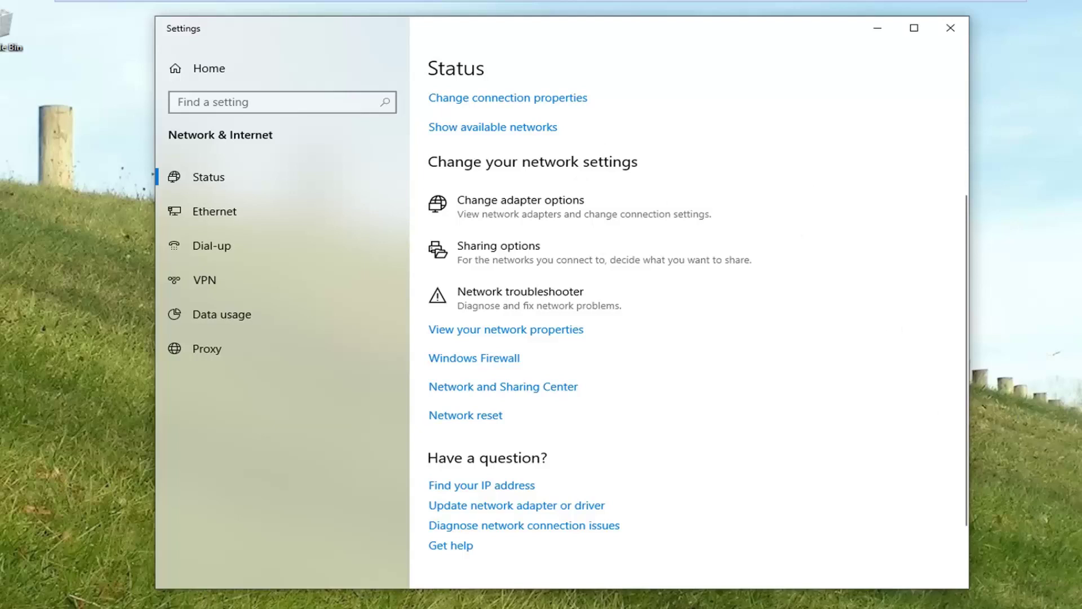
# Run and confirm a network reset, dismiss the sign-out notice, and close Settings
pyautogui.click(479, 418)
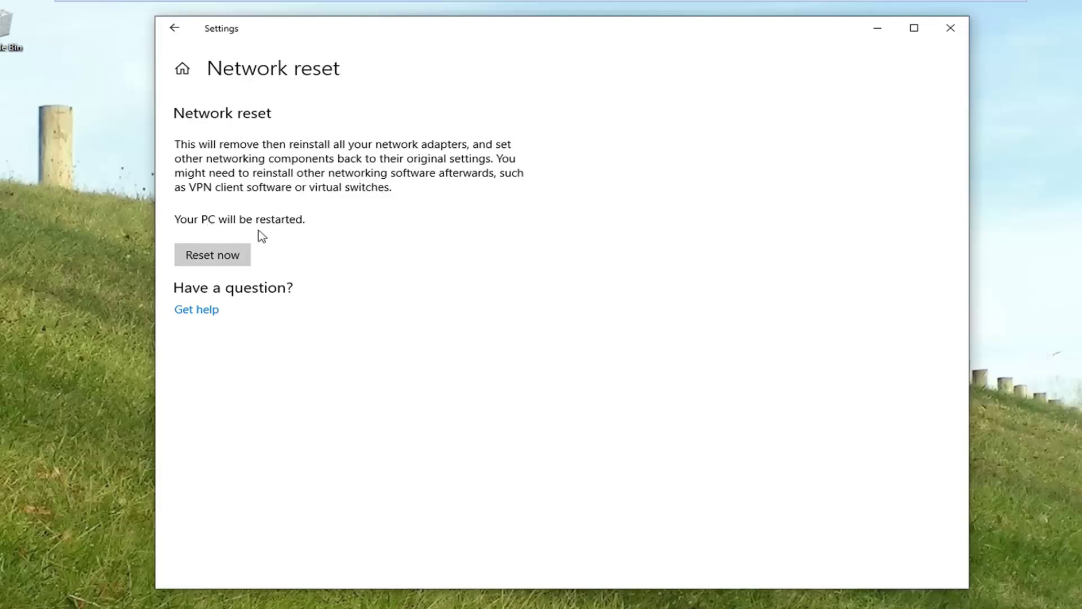
pyautogui.click(218, 262)
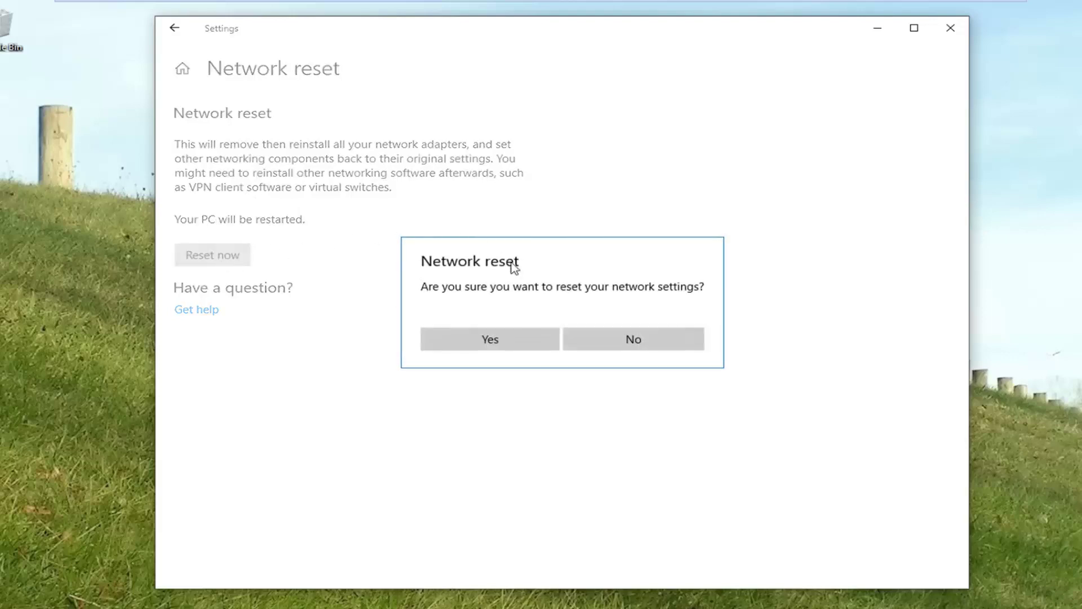
pyautogui.click(479, 342)
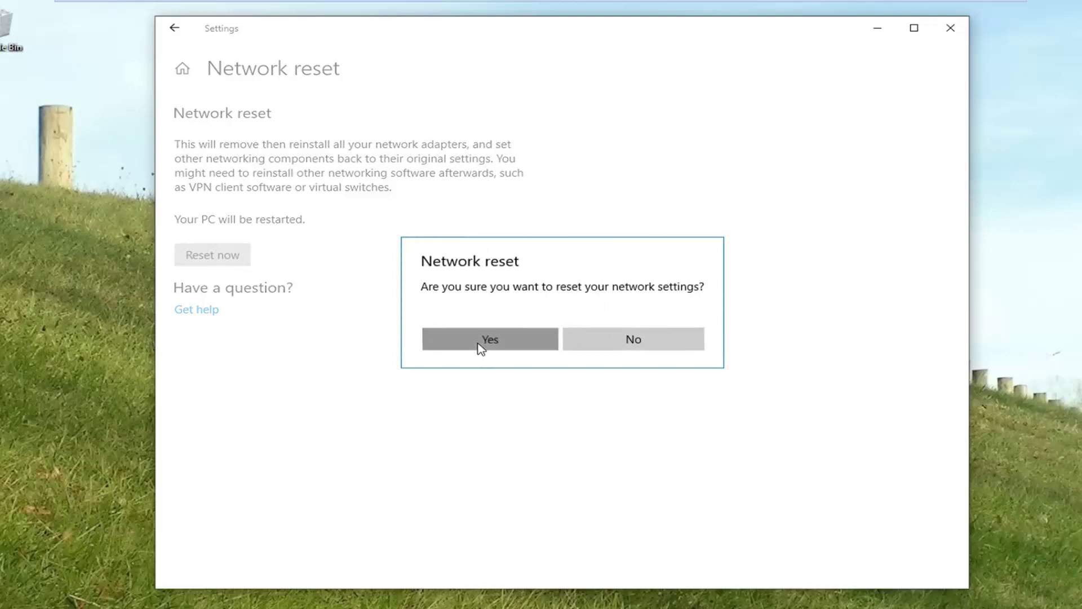
pyautogui.click(440, 339)
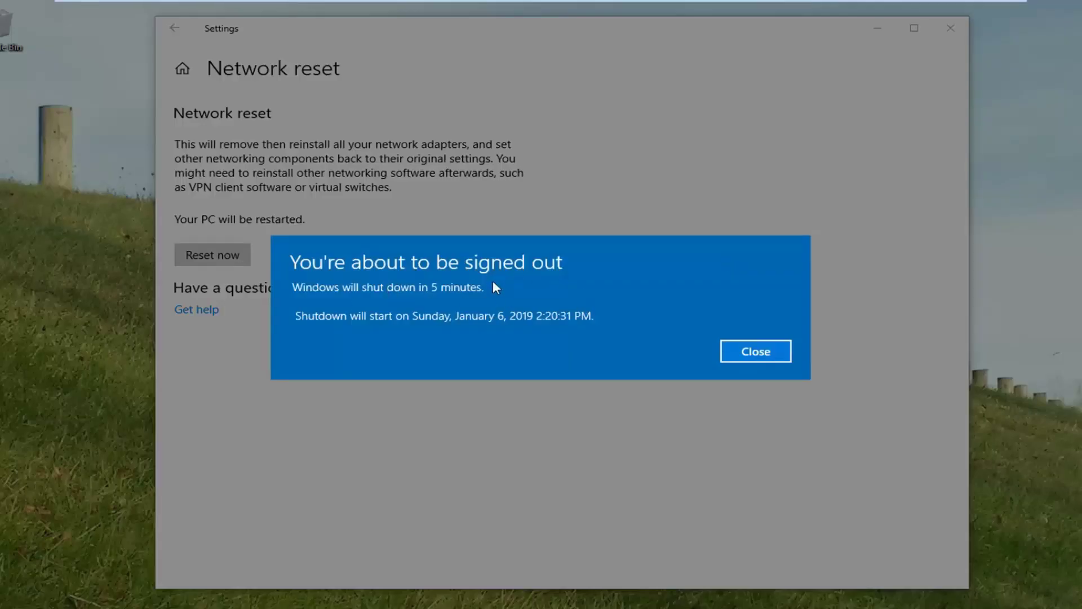
pyautogui.click(747, 353)
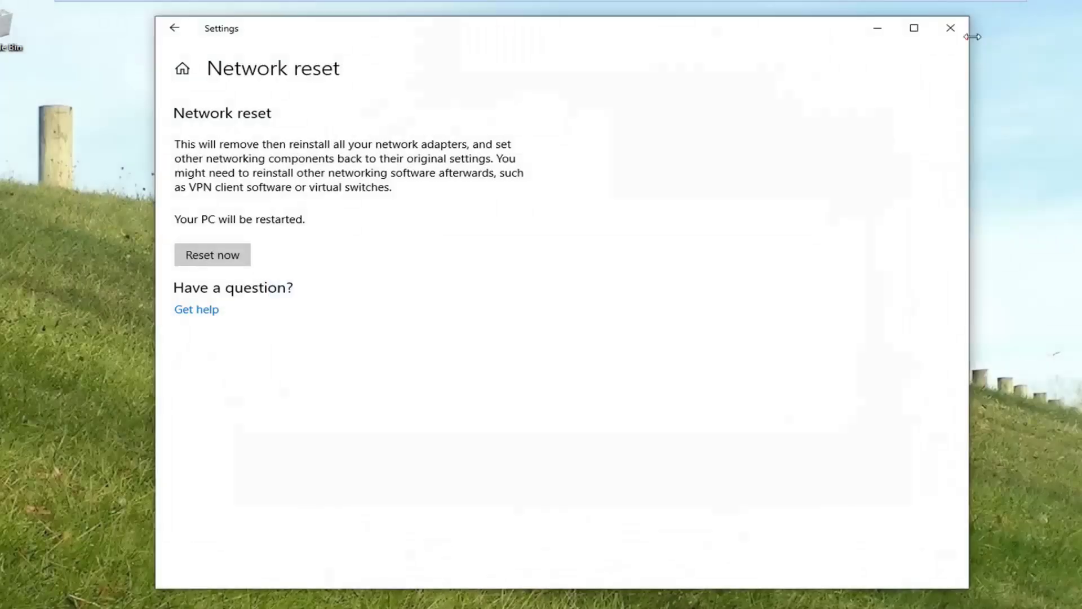
pyautogui.click(957, 32)
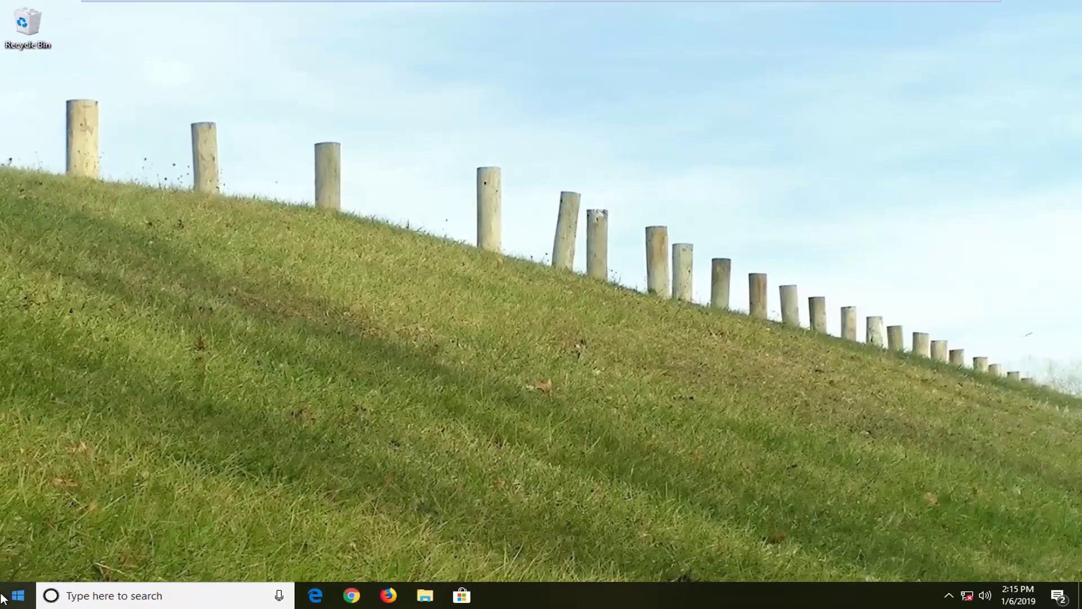
# Search for 'cmd' and launch Command Prompt as administrator, approving the UAC prompt
pyautogui.click(7, 595)
pyautogui.write('cm')
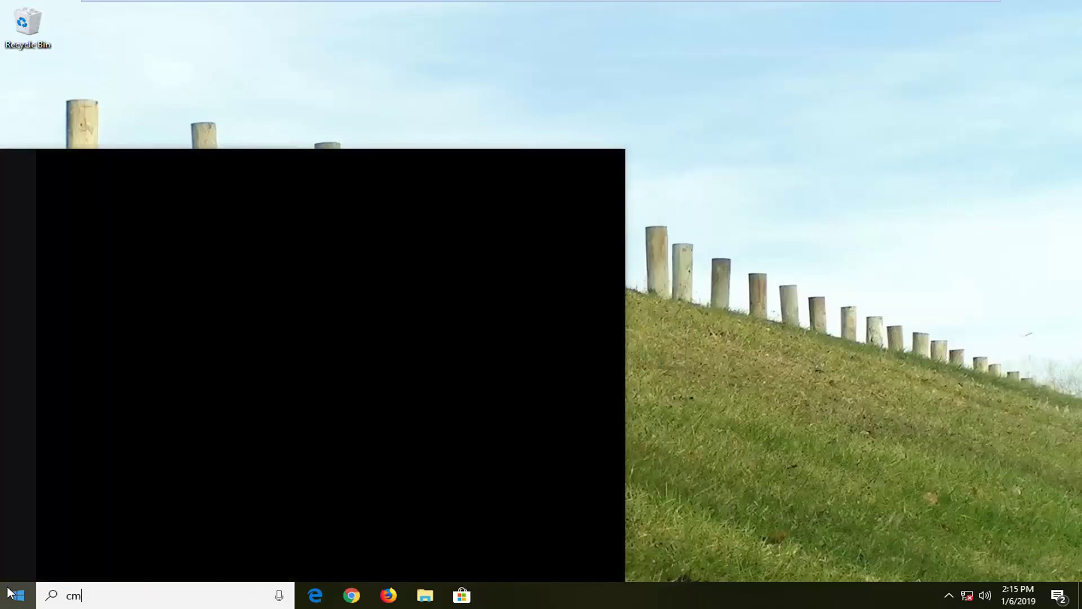
pyautogui.write('d')
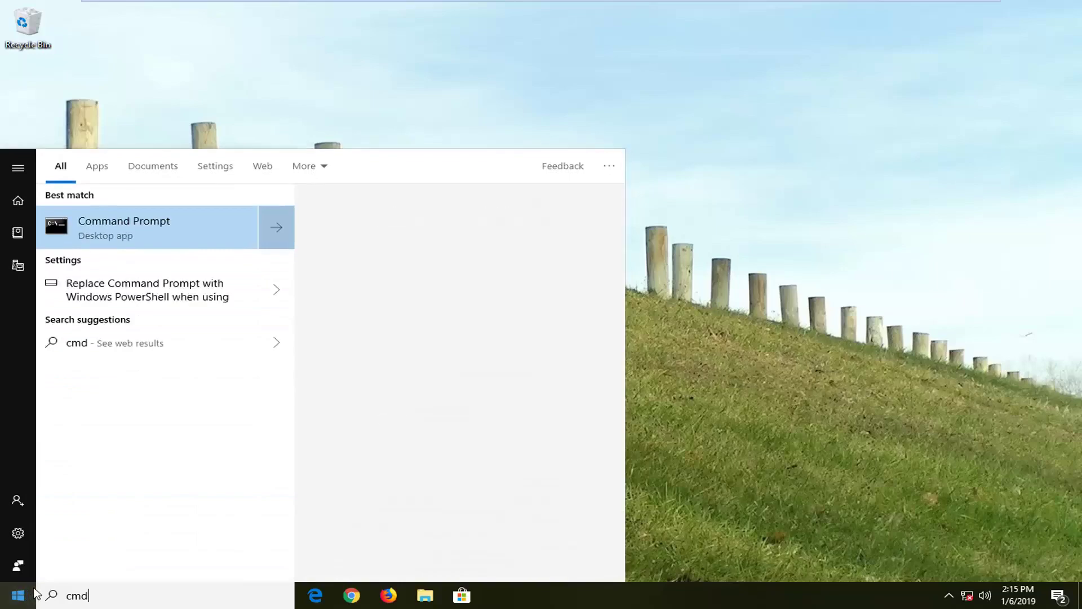
pyautogui.rightClick(123, 230)
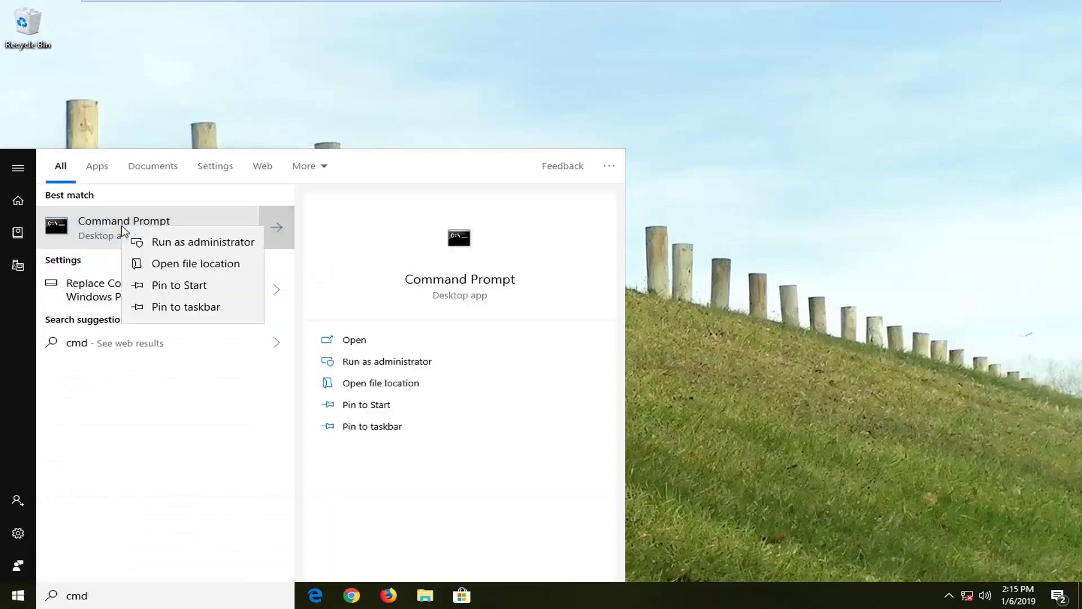
pyautogui.click(171, 243)
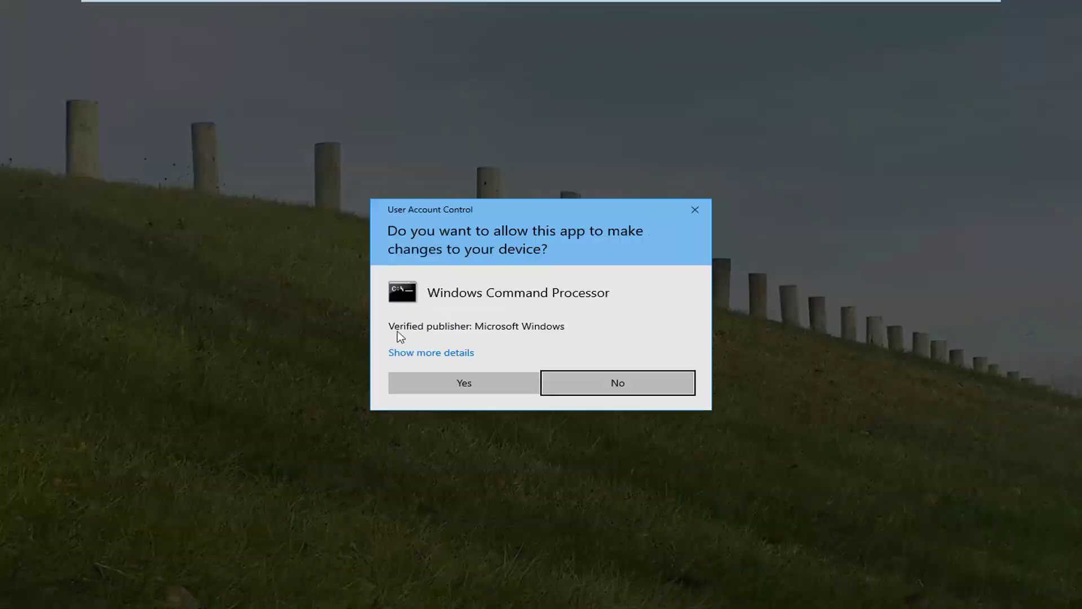
pyautogui.click(469, 391)
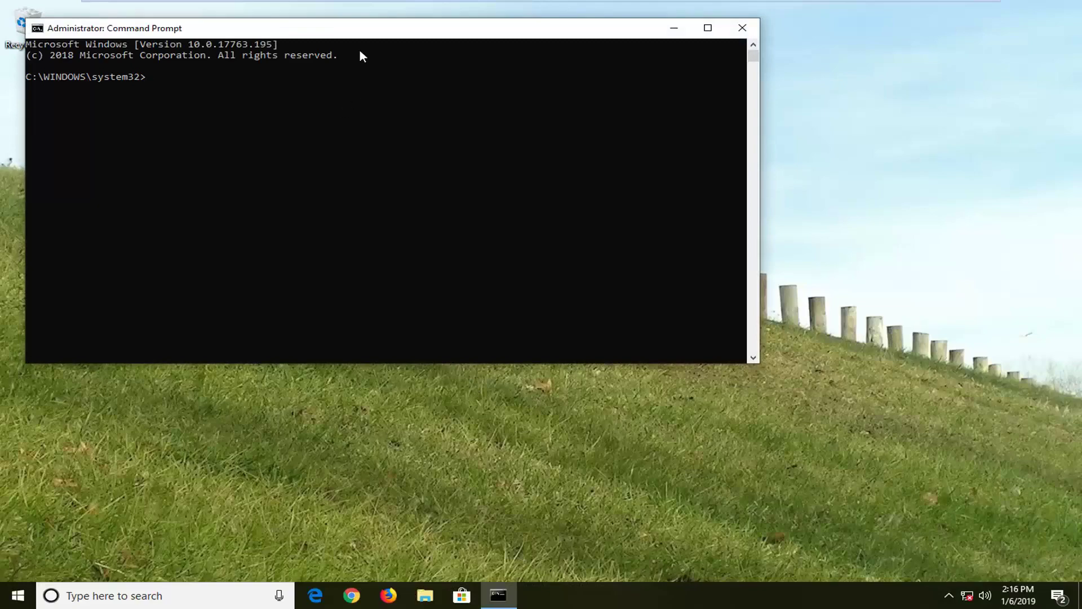
# Reset the Winsock catalog with 'netsh winsock reset catalog'
pyautogui.moveTo(361, 32); pyautogui.dragTo(546, 87)
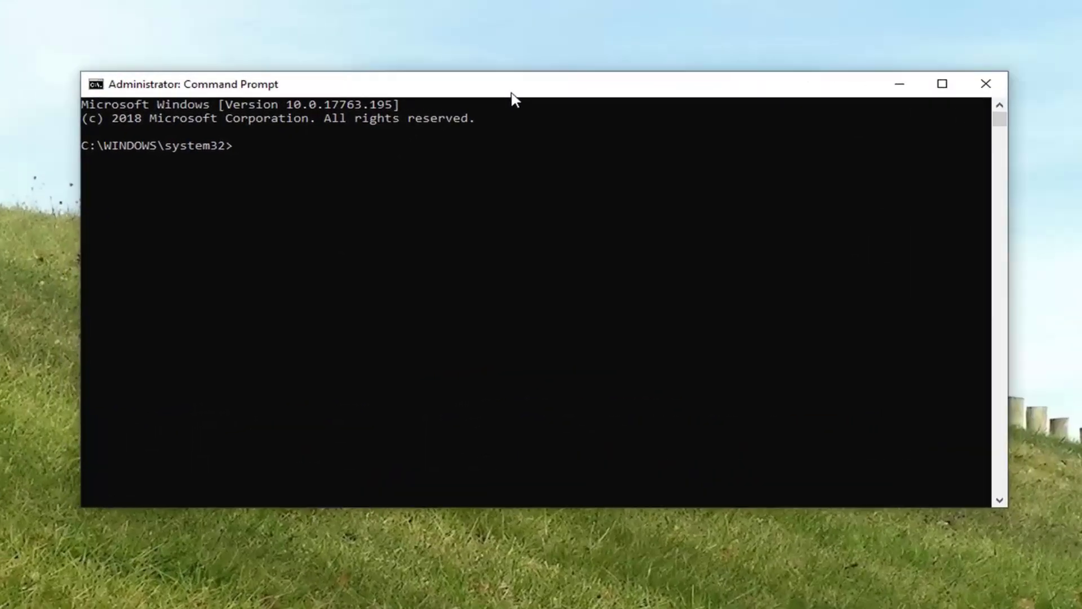
pyautogui.write('netsh')
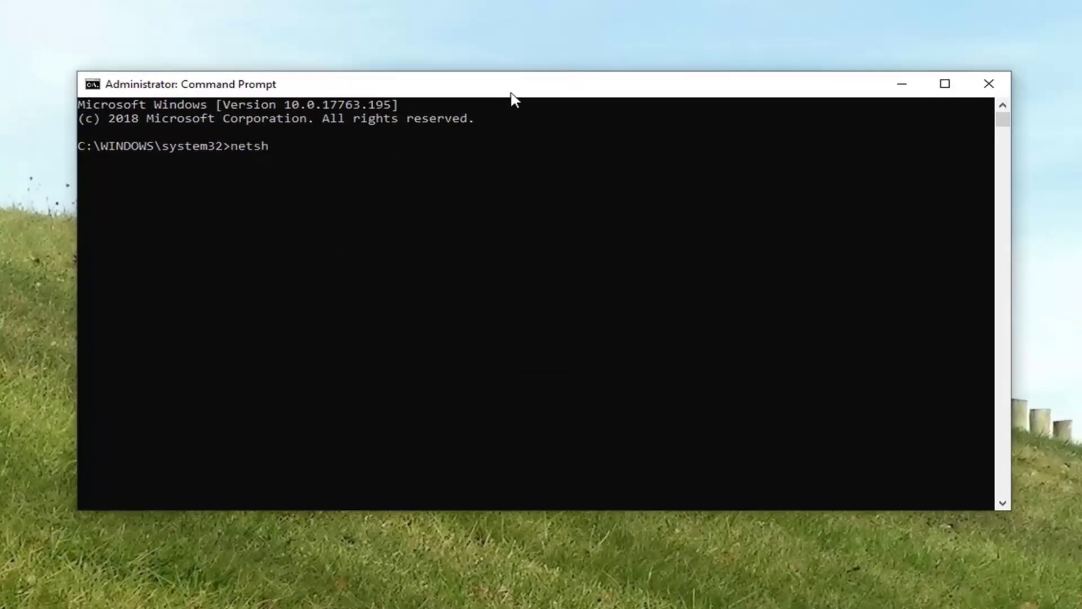
pyautogui.write(' winsock reset catalog')
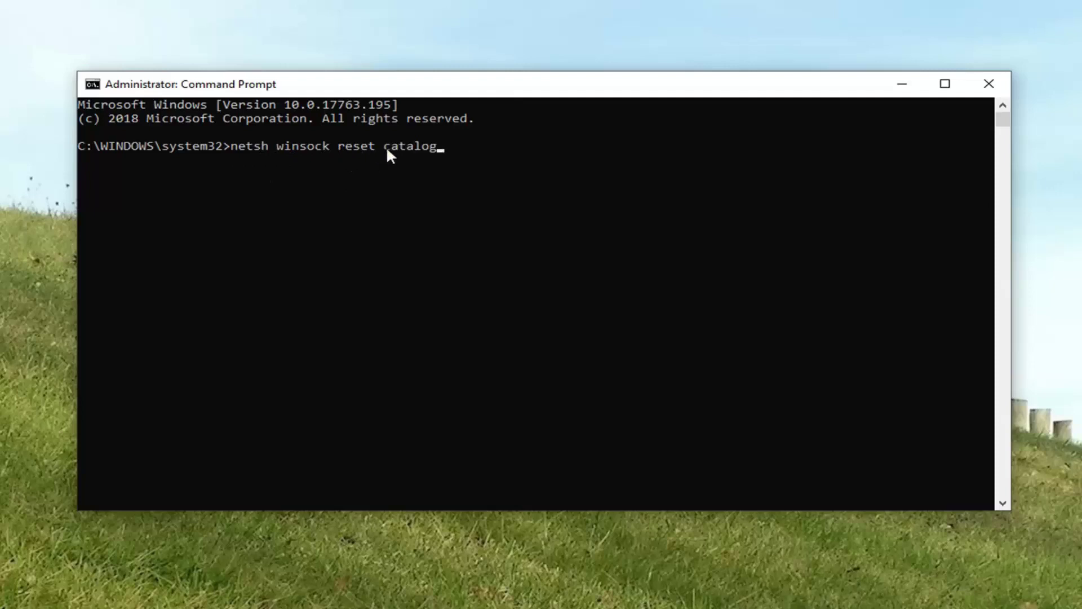
pyautogui.press('Return')
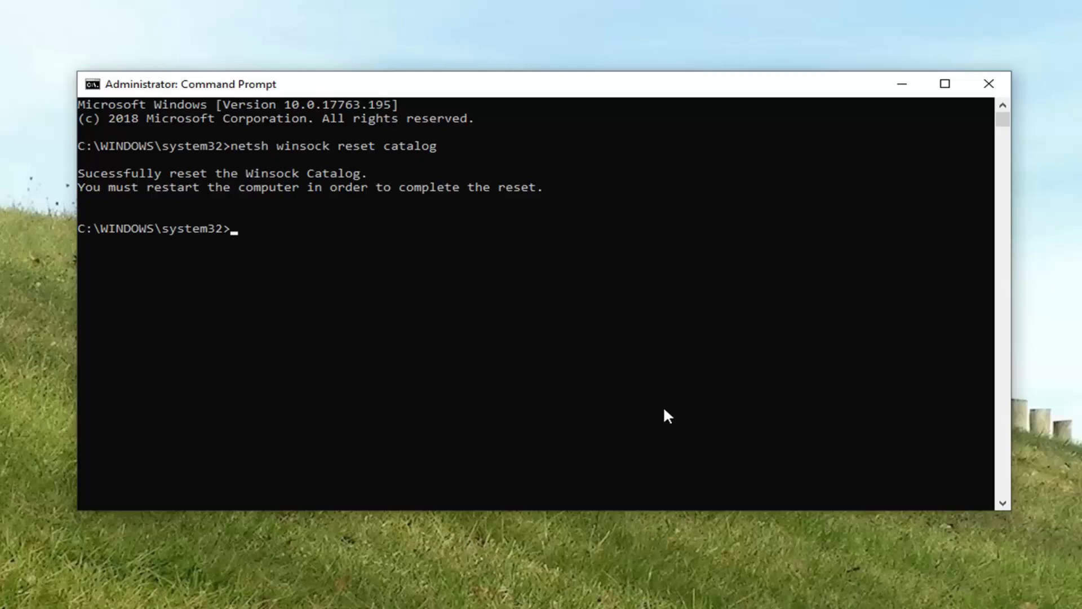
# Reset the IP settings with 'netsh int ip reset'
pyautogui.write('netsh int ip reset')
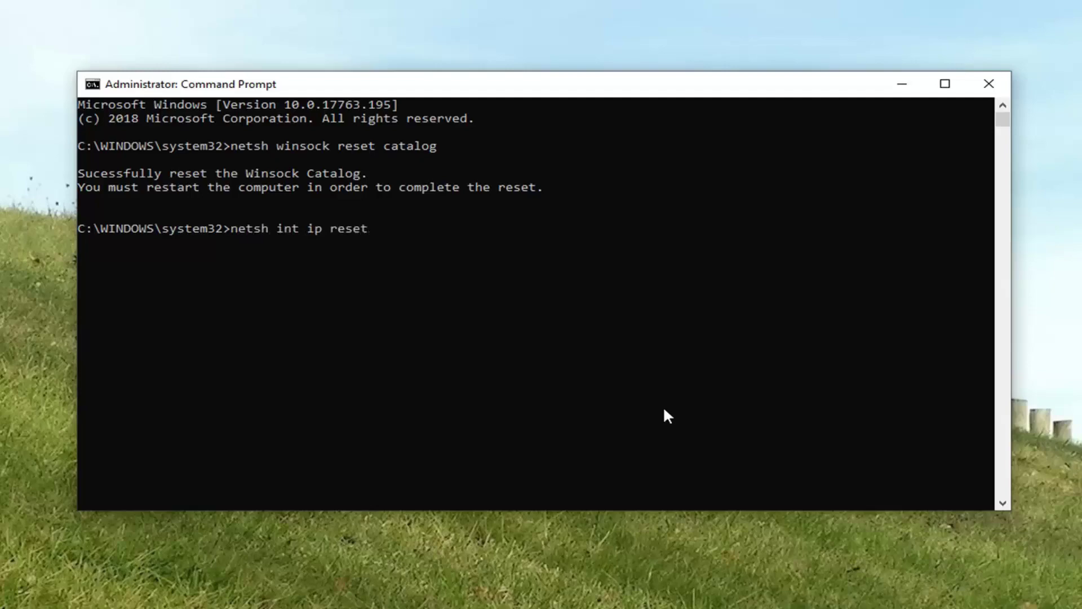
pyautogui.press('Return')
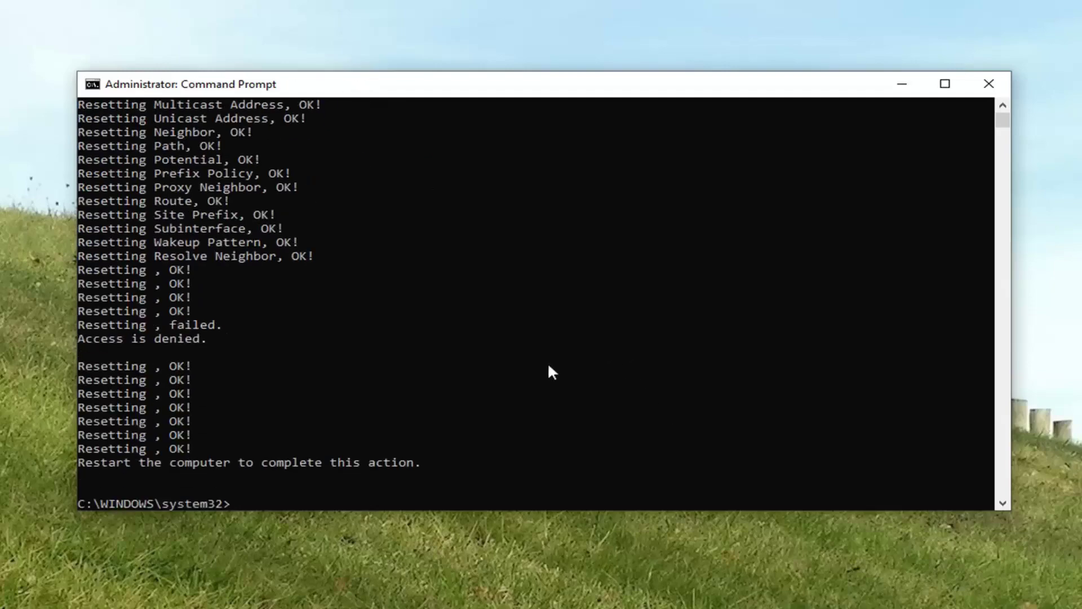
pyautogui.scroll(6, 325, 312)
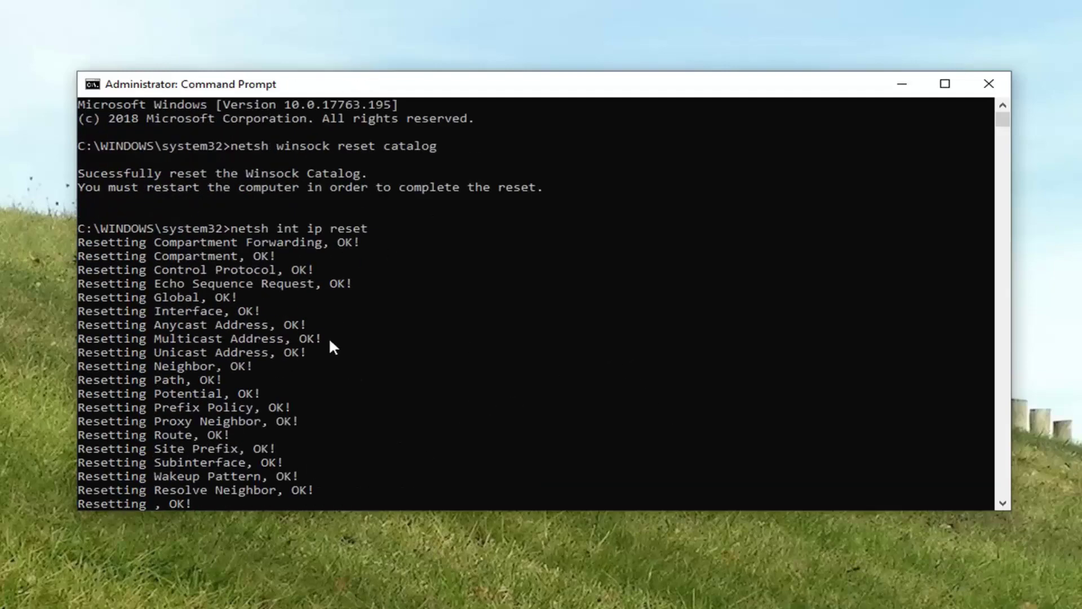